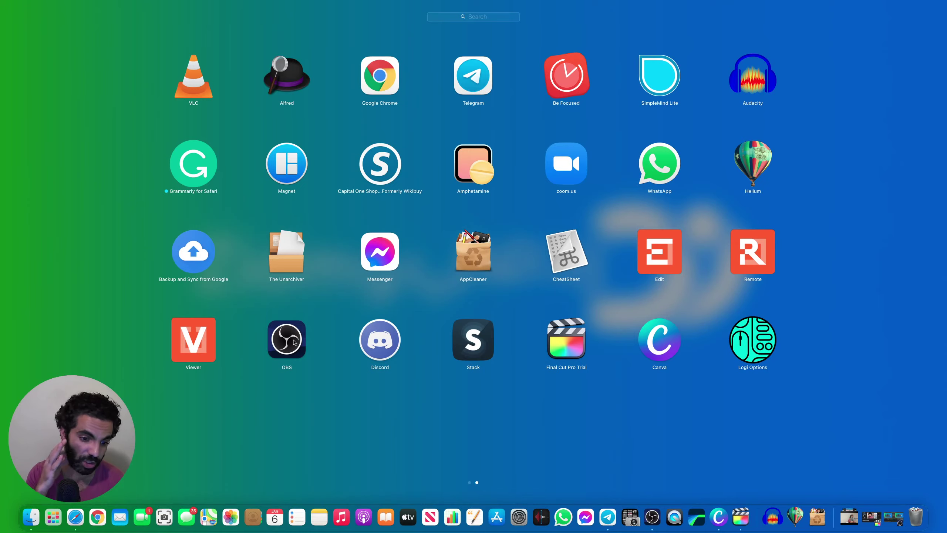
Launch Discord, then Final Cut Pro Trial, from Launchpad
{"action": "left_click", "coordinate": [398, 342]}
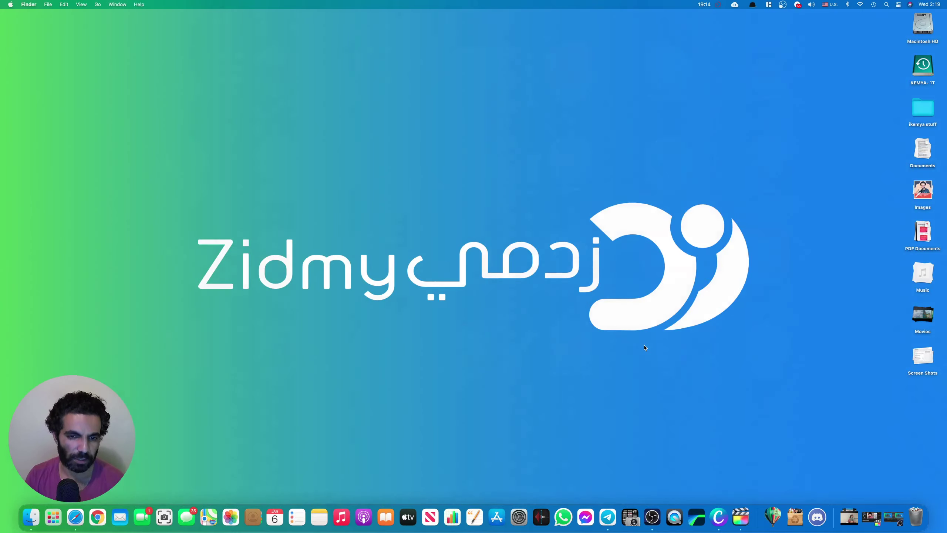
{"action": "key", "text": "F4"}
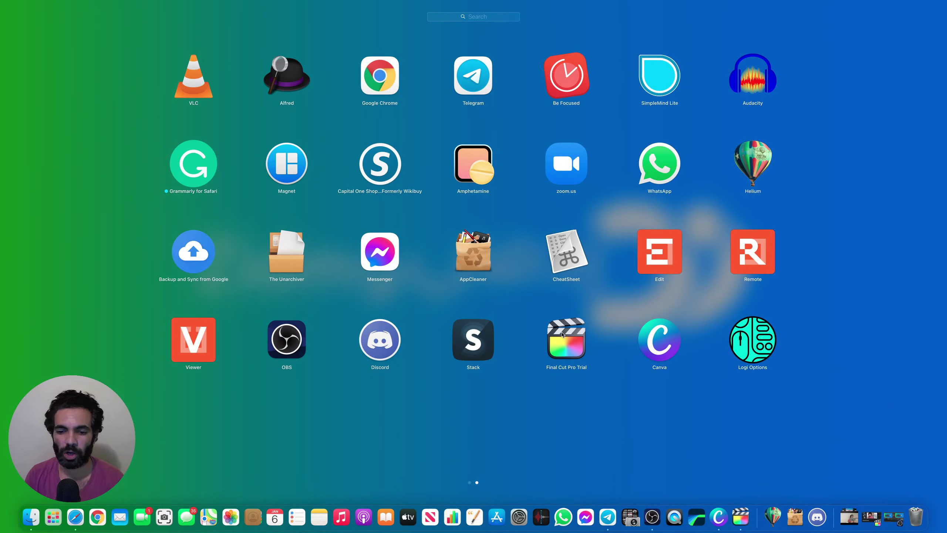
{"action": "left_click", "coordinate": [563, 334]}
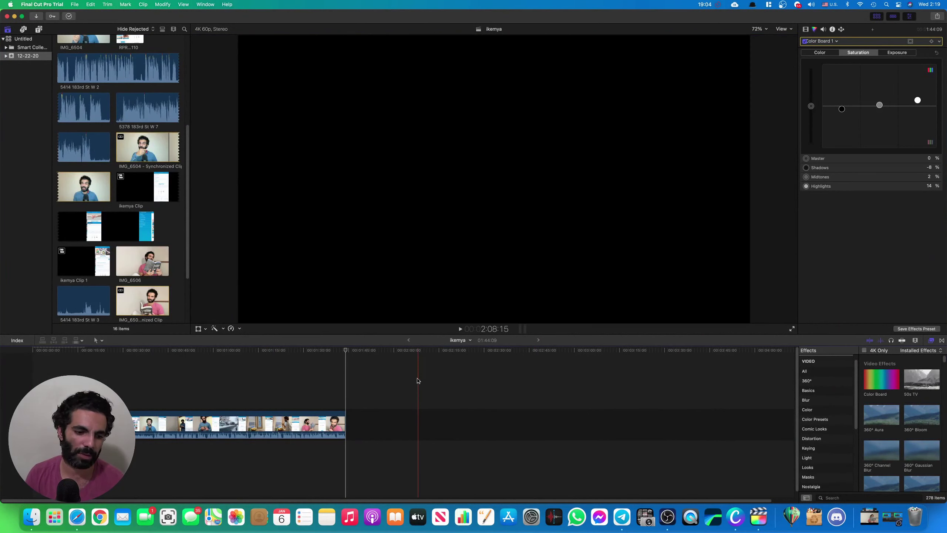
Preview the IMG_6504 synchronized clip in the compound clip, then go back to the ikemya project
{"action": "left_click", "coordinate": [275, 432]}
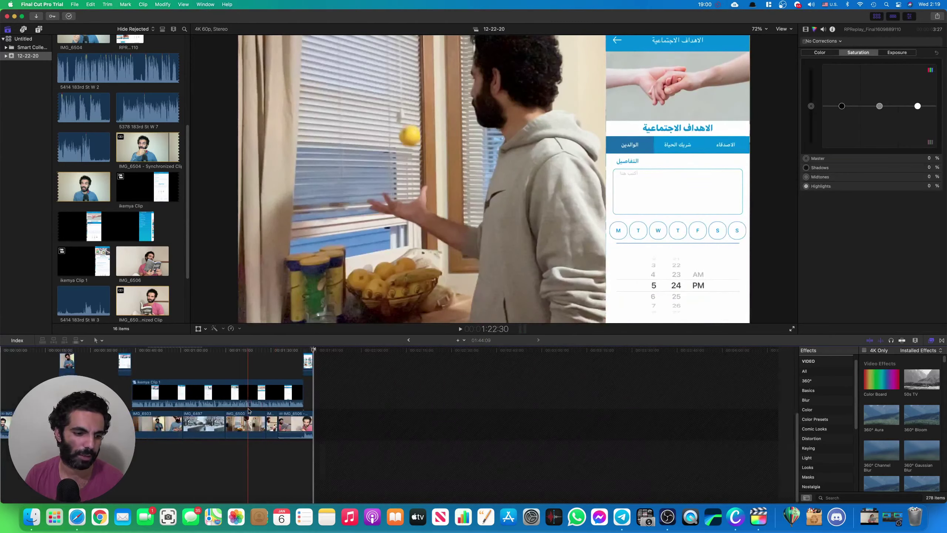
{"action": "scroll", "coordinate": [43, 425], "scroll_direction": "left", "scroll_amount": 2}
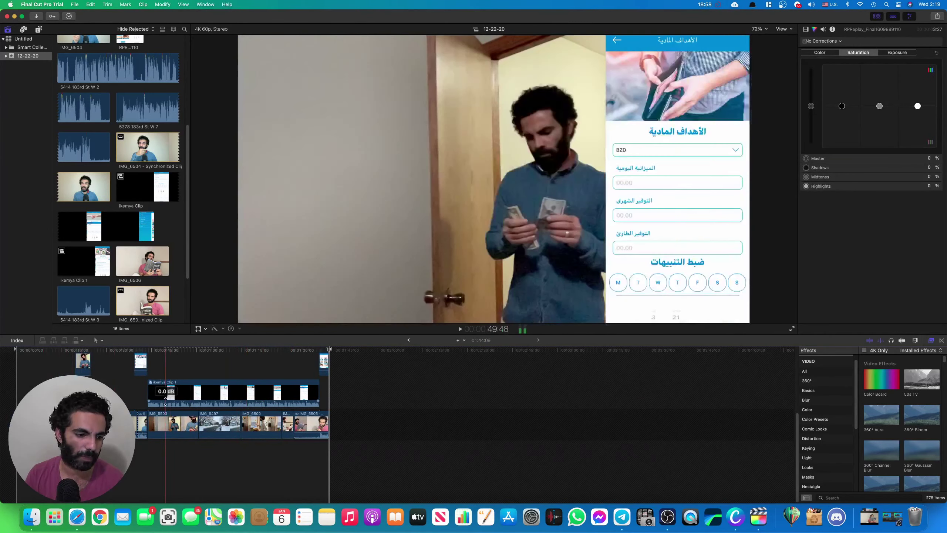
{"action": "left_click", "coordinate": [39, 382]}
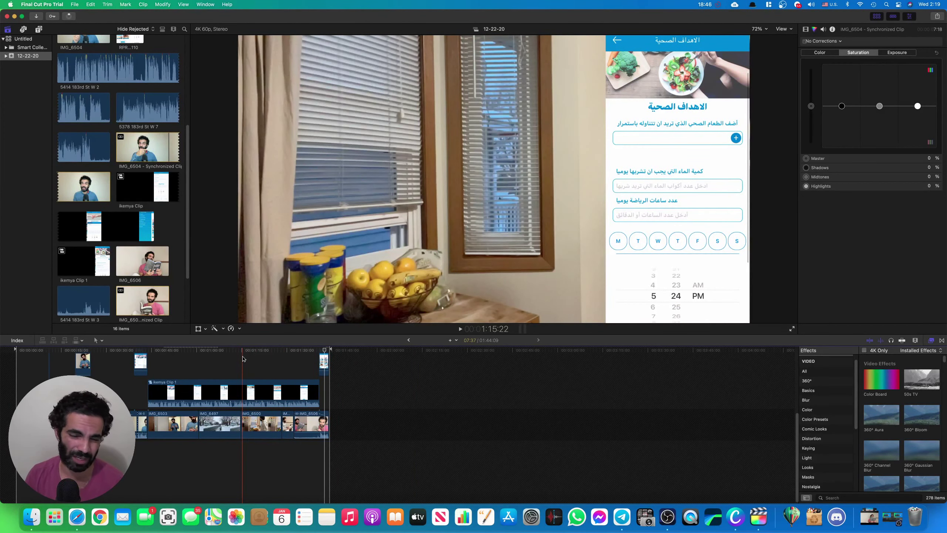
{"action": "left_click", "coordinate": [408, 340]}
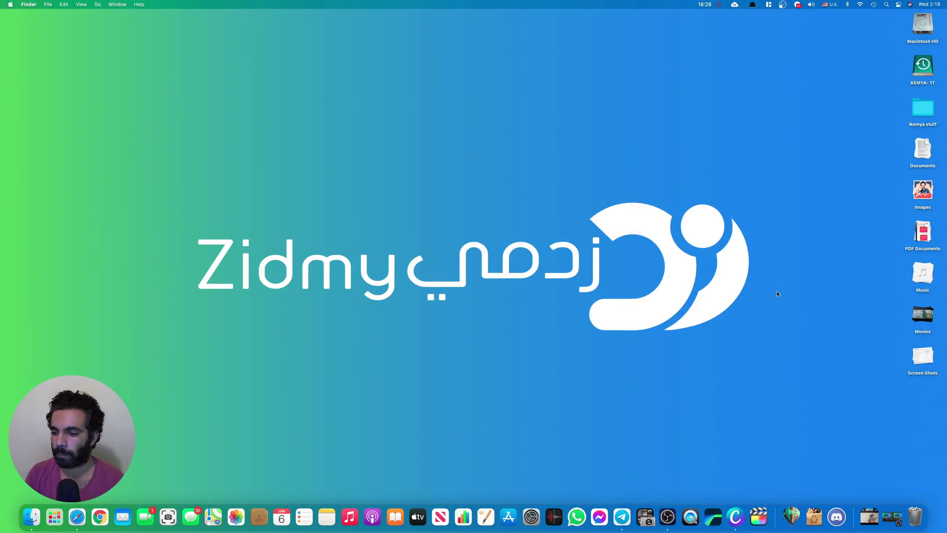
Launch Canva from Launchpad
{"action": "key", "text": "F4"}
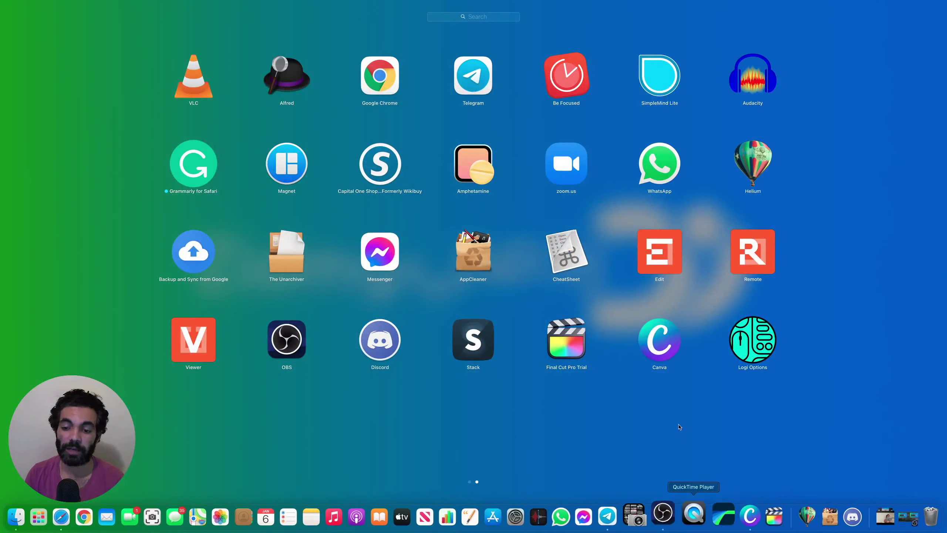
{"action": "left_click", "coordinate": [663, 344]}
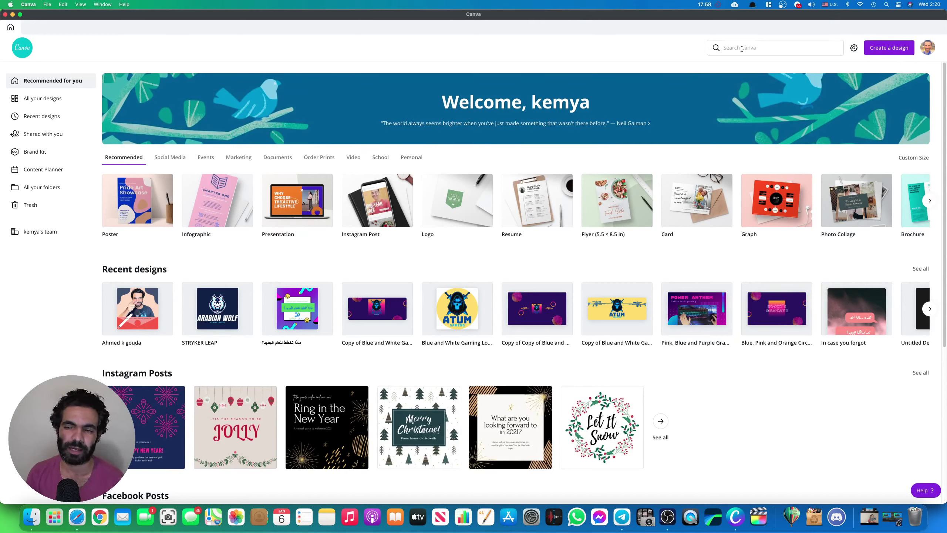
Rerun the recent 'muslim' template search and open the navy Wedding Invite template
{"action": "left_click", "coordinate": [741, 48]}
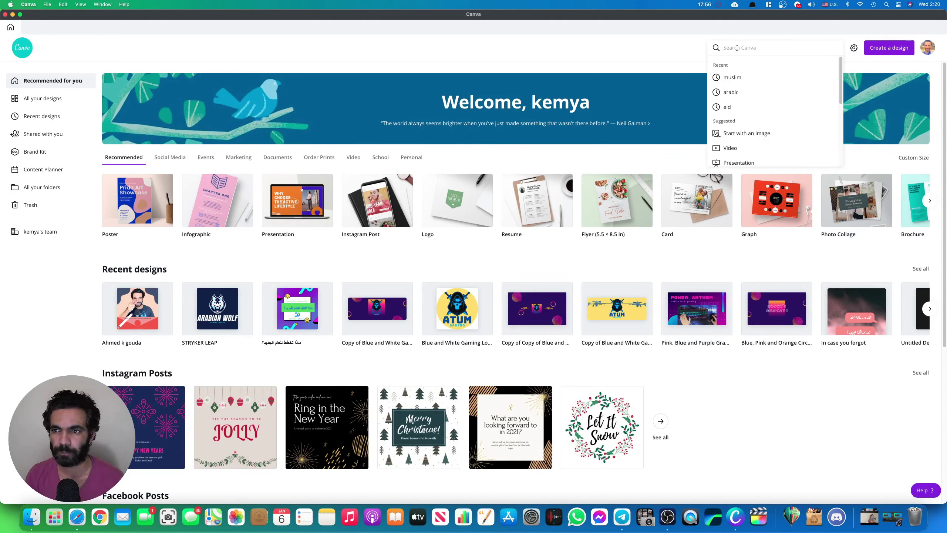
{"action": "left_click", "coordinate": [733, 78]}
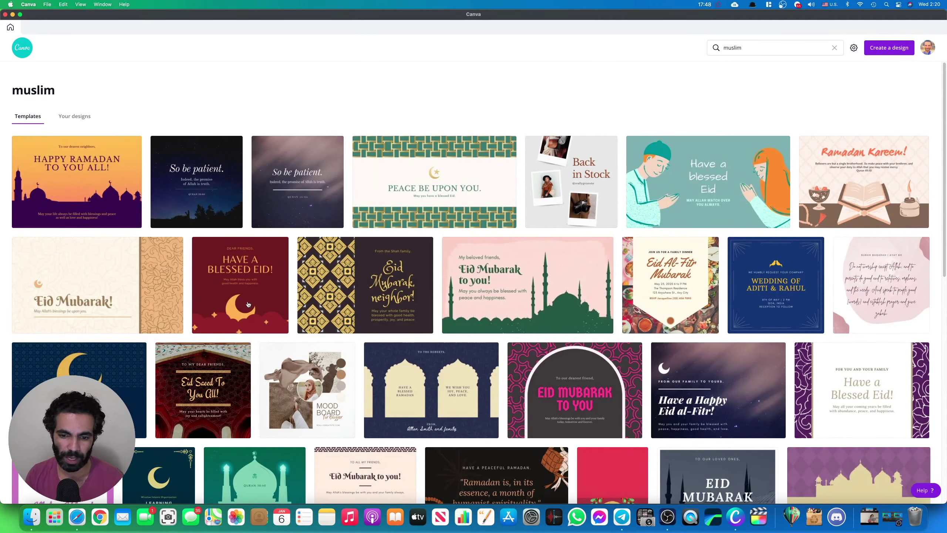
{"action": "scroll", "coordinate": [539, 328], "scroll_direction": "down", "scroll_amount": 2}
{"action": "left_click", "coordinate": [773, 247]}
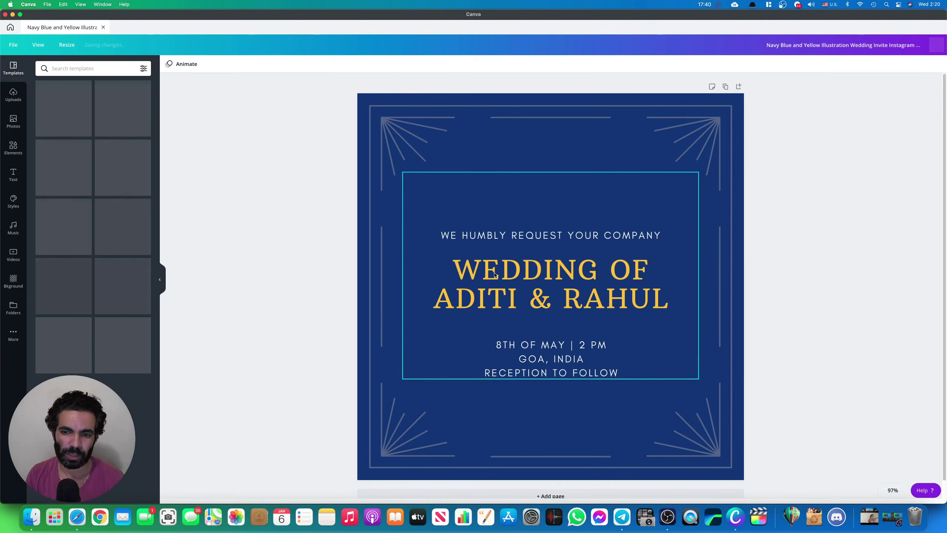
Replace the wedding headline with 'THIS IS JUST A TEST'
{"action": "double_click", "coordinate": [510, 270]}
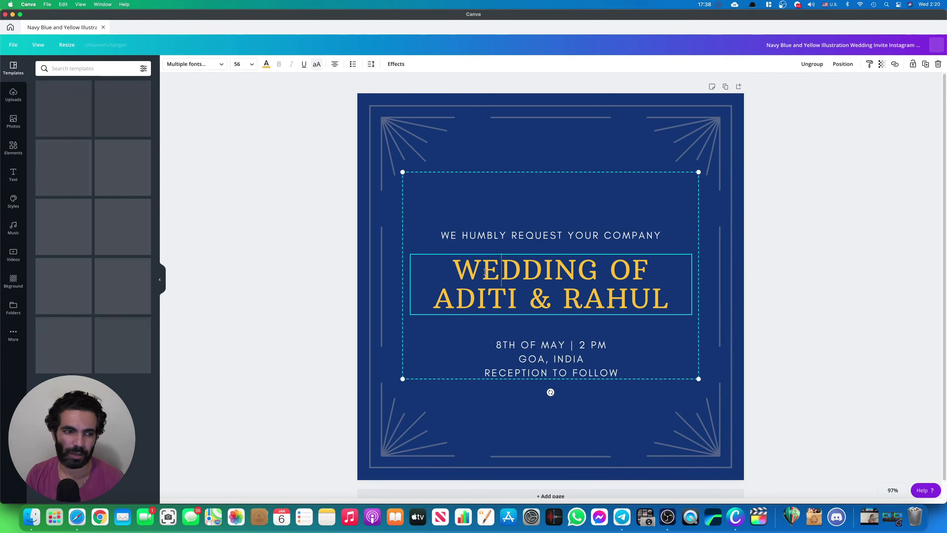
{"action": "key", "text": "super+a"}
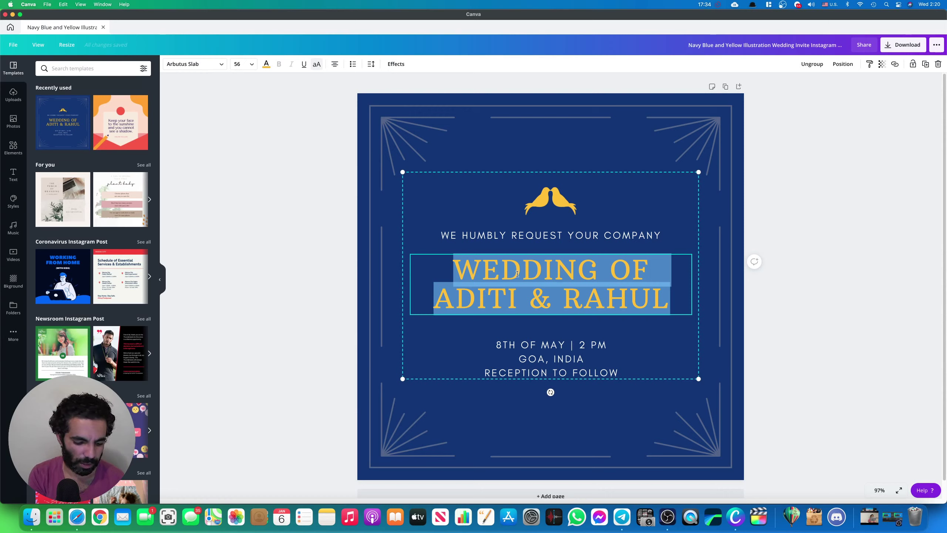
{"action": "type", "text": "THIS IS"}
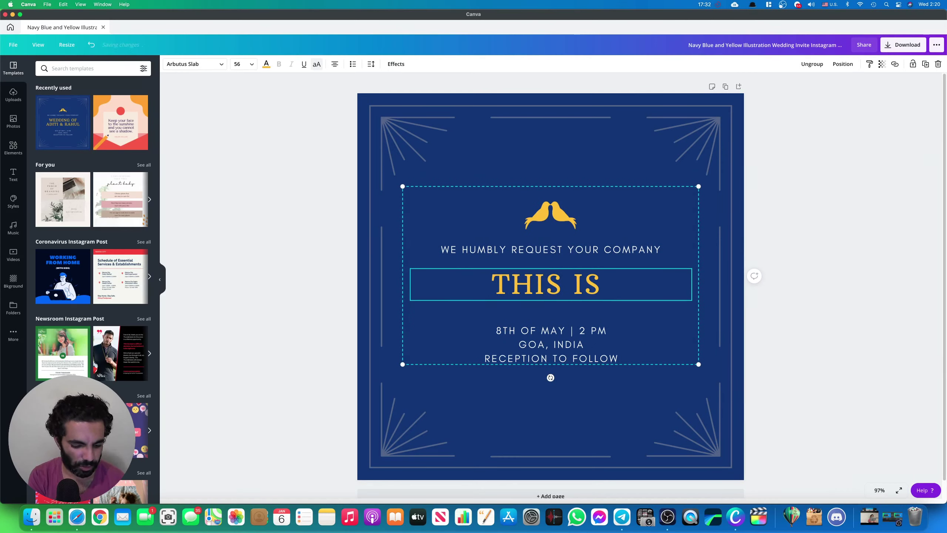
{"action": "type", "text": " JUST "}
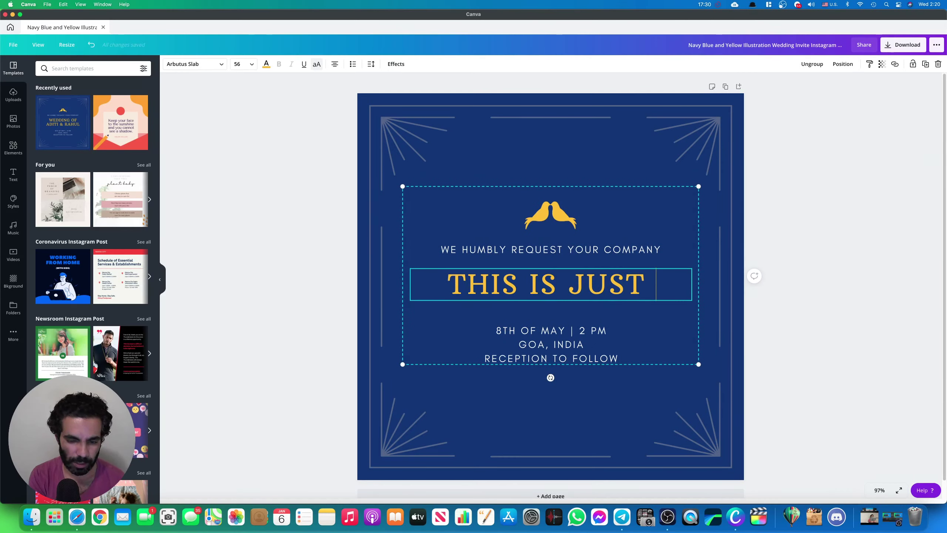
{"action": "type", "text": "A TEST"}
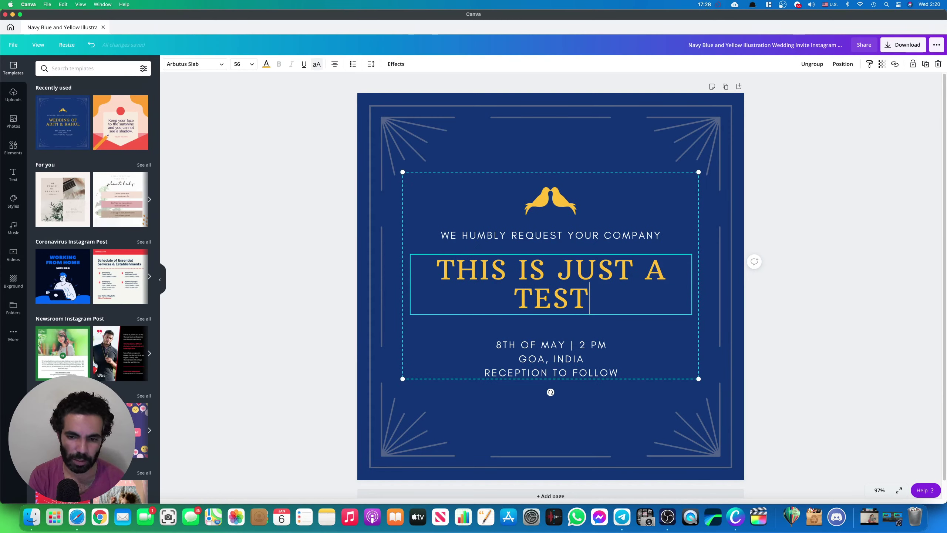
Replace the WE HUMBLY REQUEST line with an Arabic name and tighten its letter spacing to 23
{"action": "triple_click", "coordinate": [534, 235]}
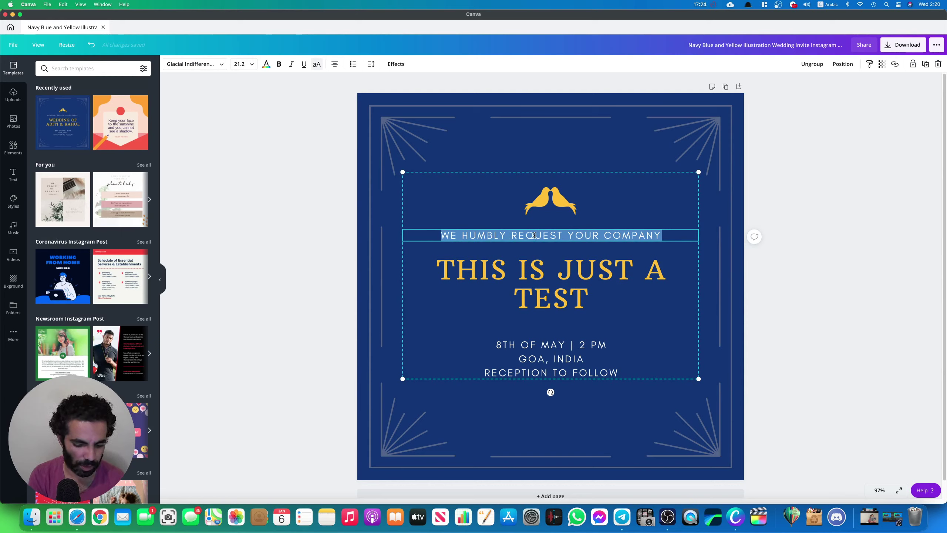
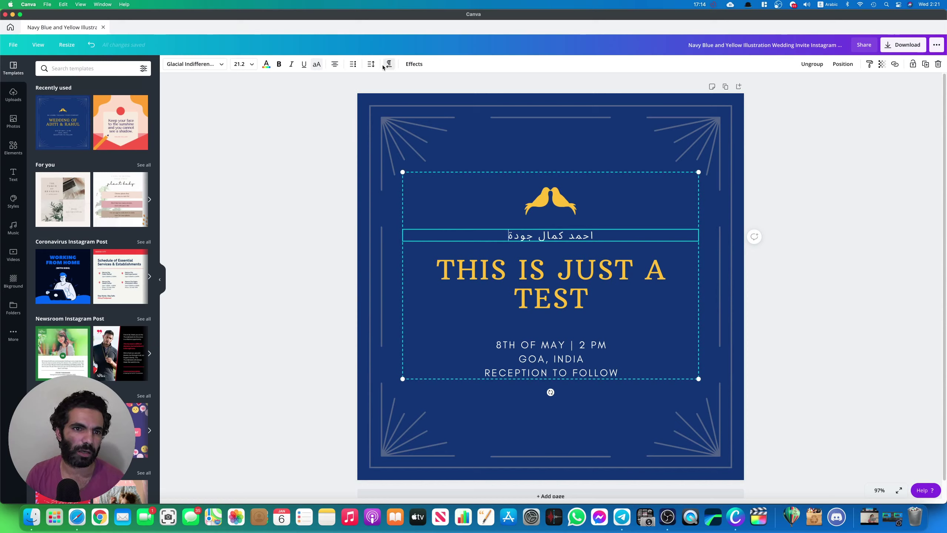
{"action": "left_click", "coordinate": [371, 64]}
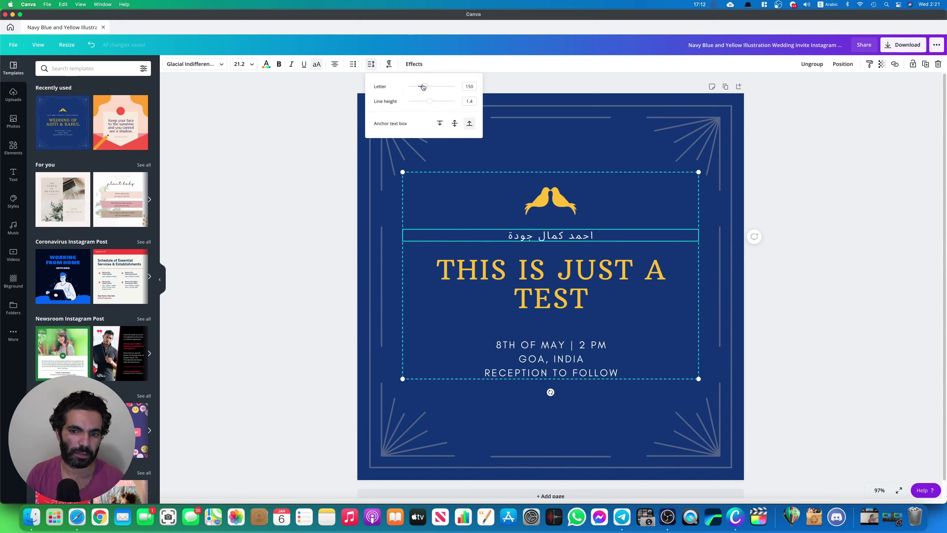
{"action": "left_click_drag", "start_coordinate": [420, 85], "coordinate": [419, 88]}
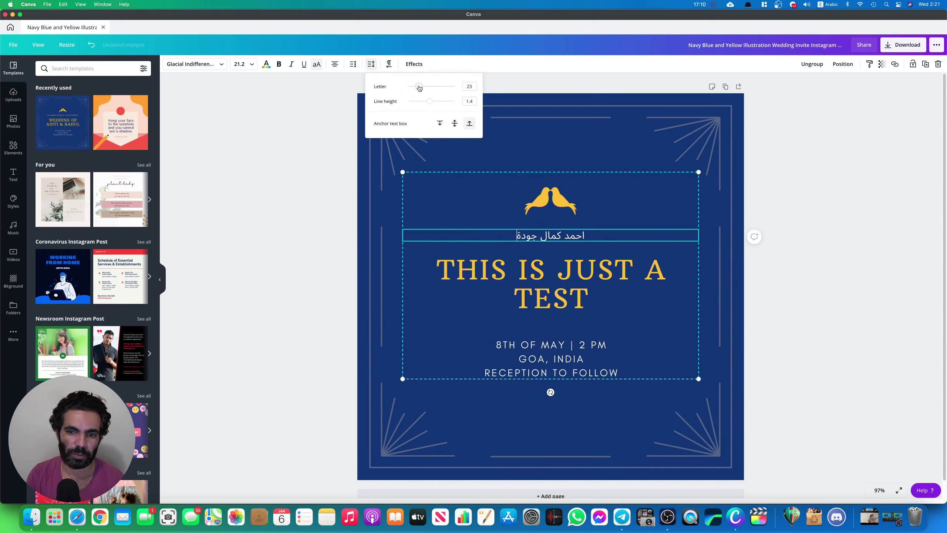
{"action": "left_click", "coordinate": [325, 107]}
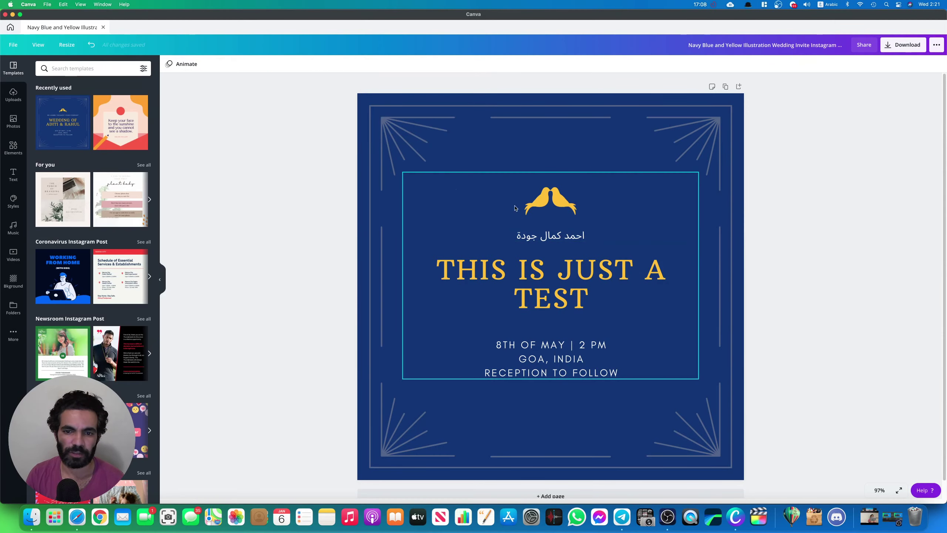
{"action": "scroll", "coordinate": [93, 224], "scroll_direction": "down", "scroll_amount": 3}
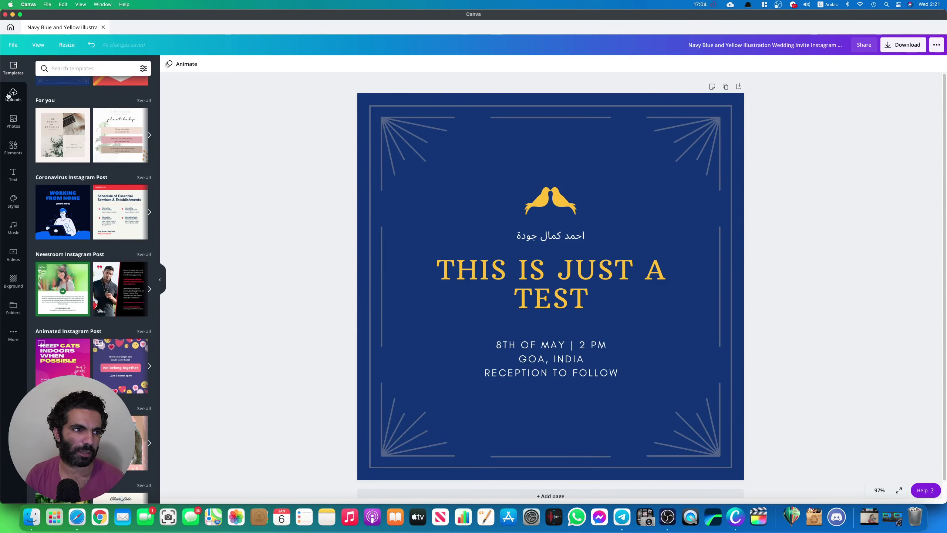
Create a blank 1080p video design from the Home page's Video category
{"action": "left_click", "coordinate": [10, 28]}
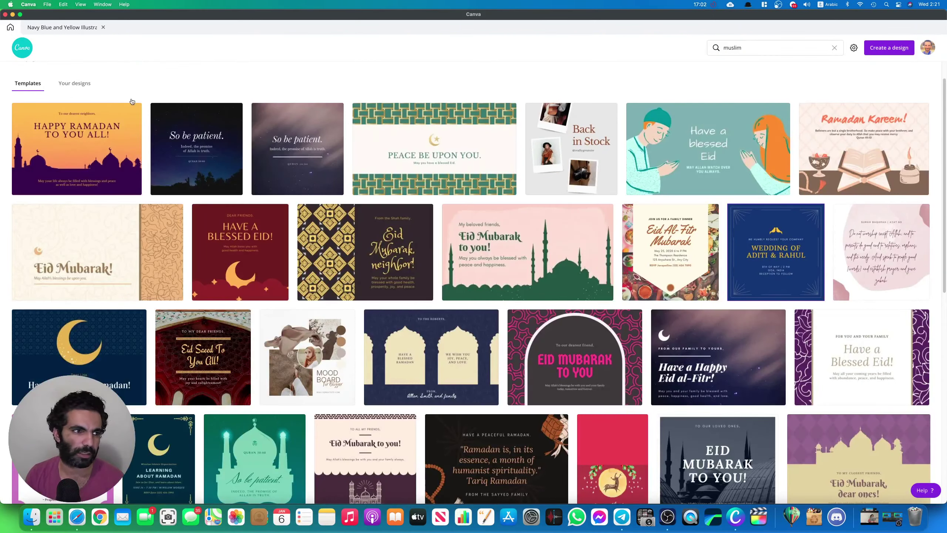
{"action": "left_click", "coordinate": [21, 48]}
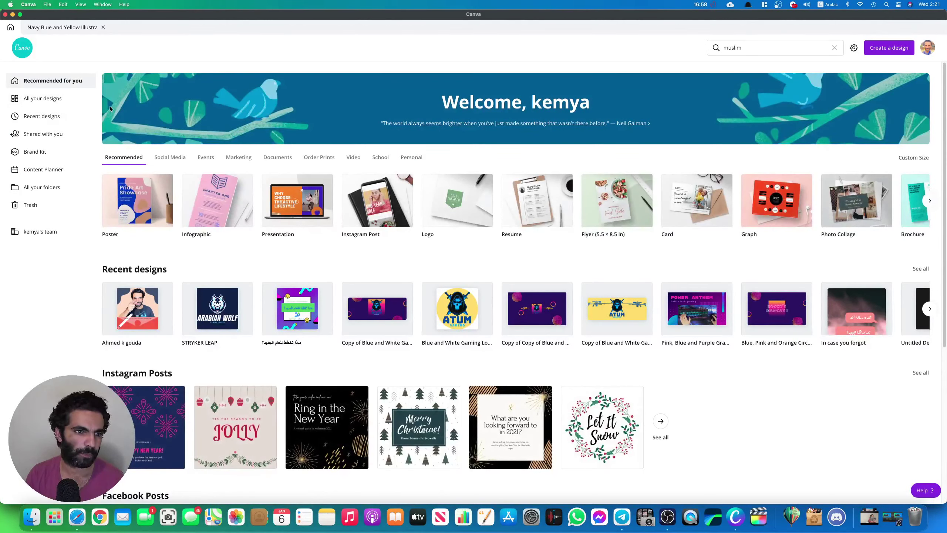
{"action": "left_click", "coordinate": [353, 158]}
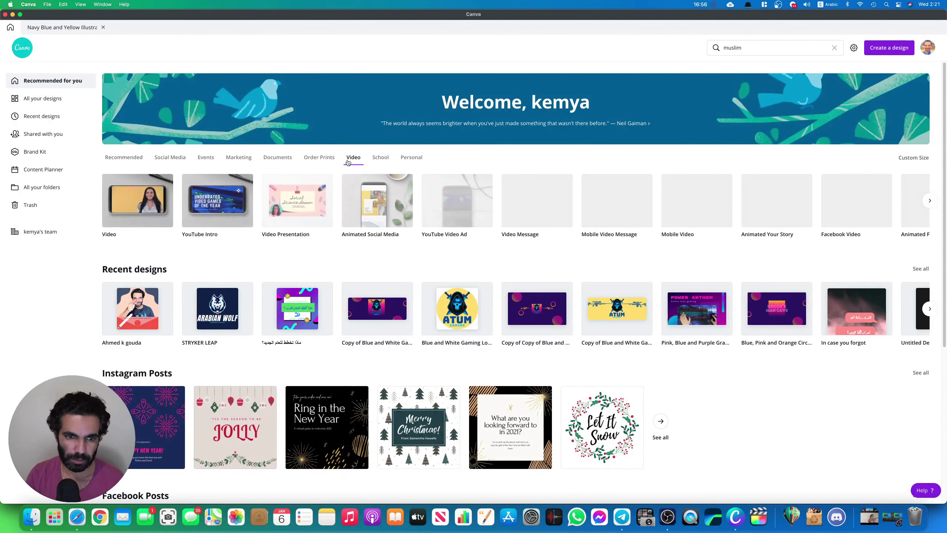
{"action": "left_click", "coordinate": [157, 201]}
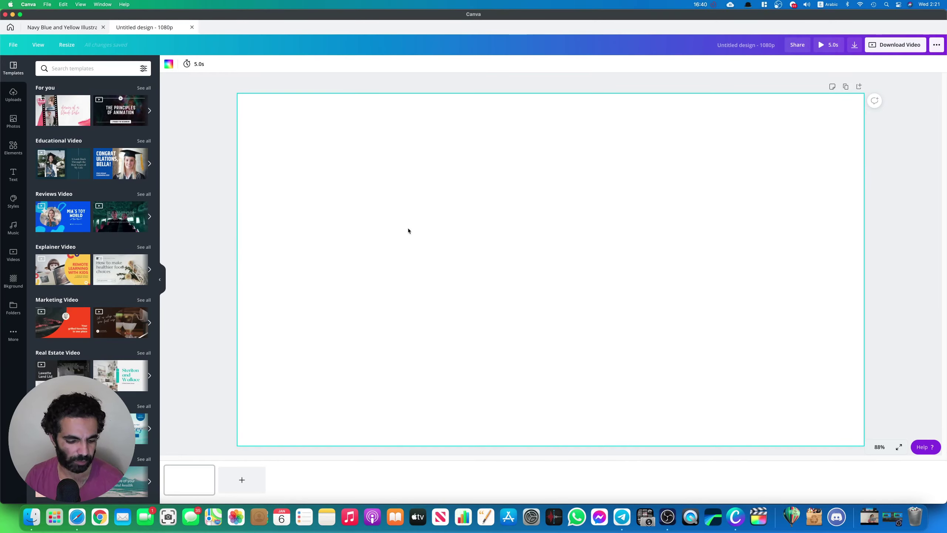
Bring up Launchpad and scroll through its app pages
{"action": "key", "text": "F4"}
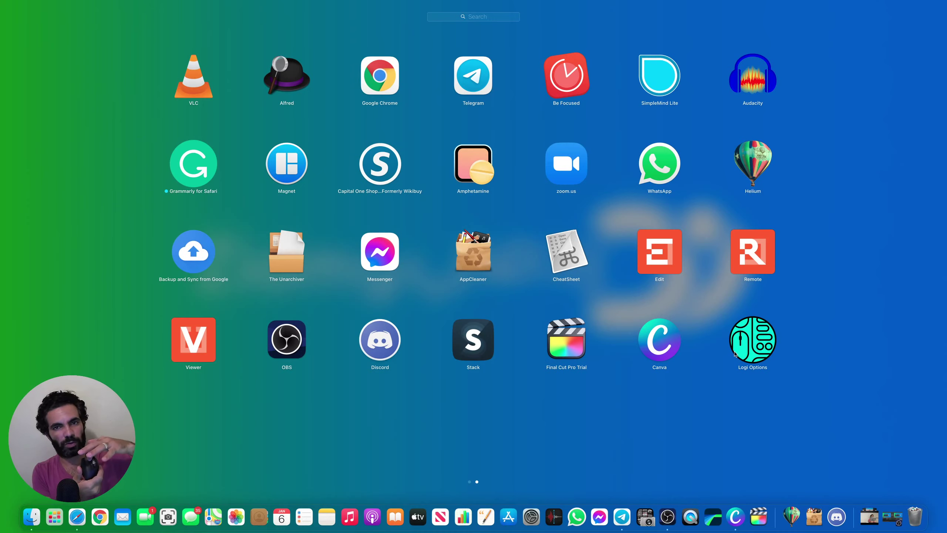
{"action": "scroll", "coordinate": [734, 353], "scroll_direction": "left", "scroll_amount": 1}
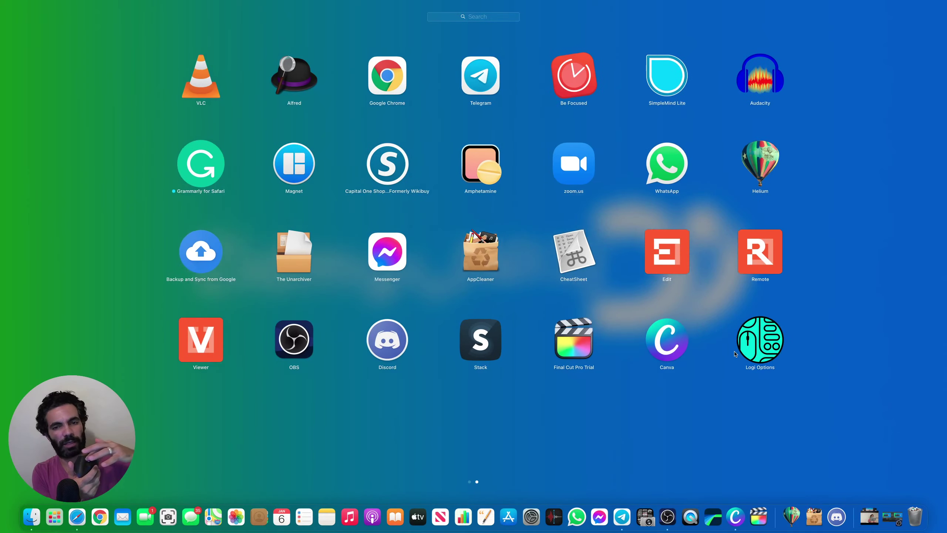
{"action": "scroll", "coordinate": [735, 353], "scroll_direction": "left", "scroll_amount": 3}
{"action": "scroll", "coordinate": [735, 353], "scroll_direction": "left", "scroll_amount": 1}
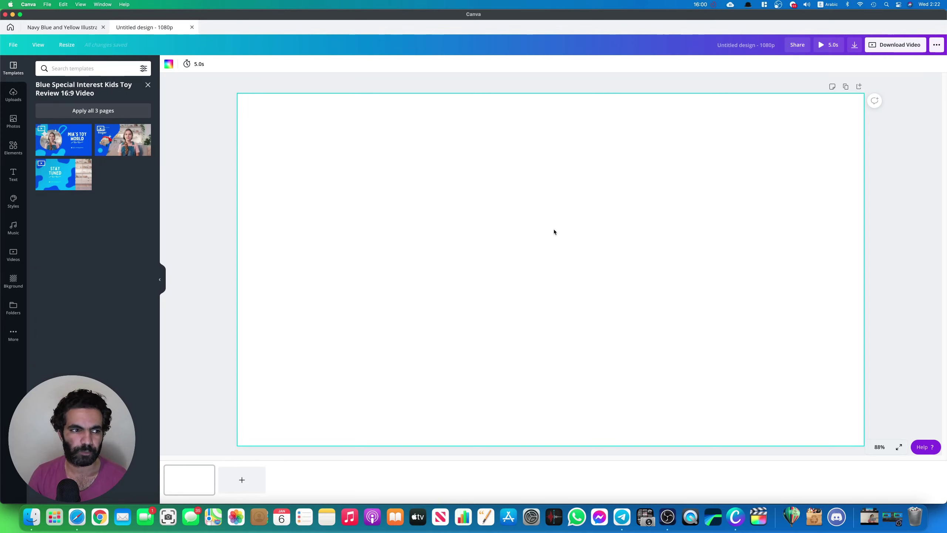
Apply the Hello Roger template page, preview it, and retype its headline as 'kids are awesome'
{"action": "left_click", "coordinate": [112, 141]}
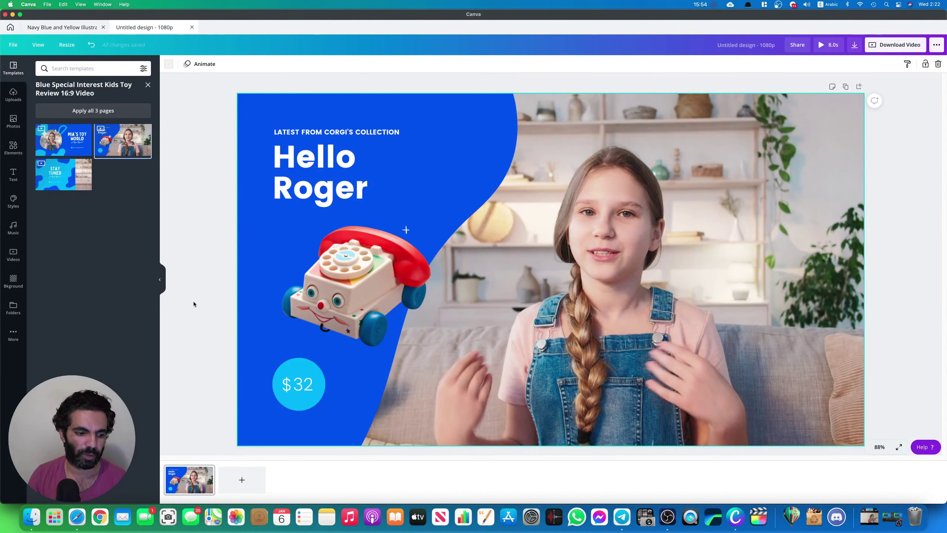
{"action": "left_click", "coordinate": [823, 48]}
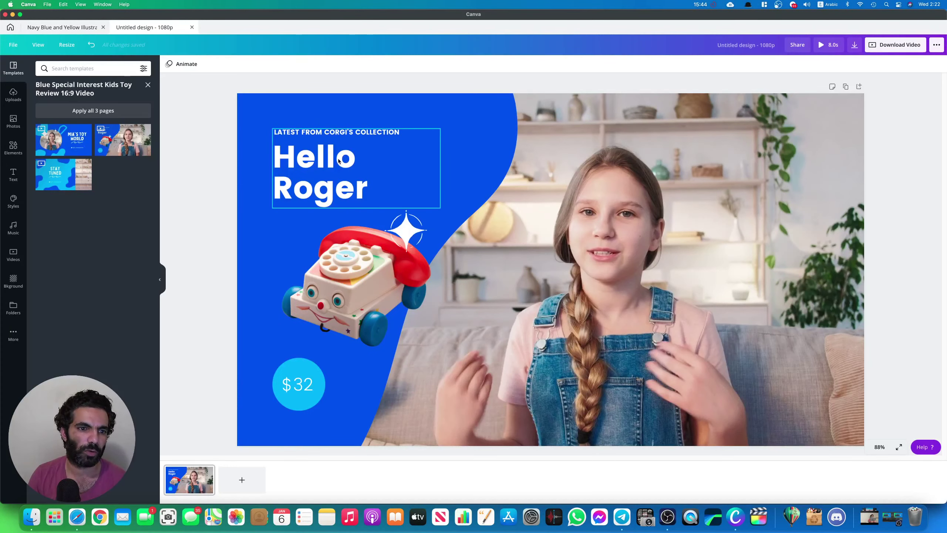
{"action": "left_click", "coordinate": [321, 175]}
{"action": "double_click", "coordinate": [322, 177]}
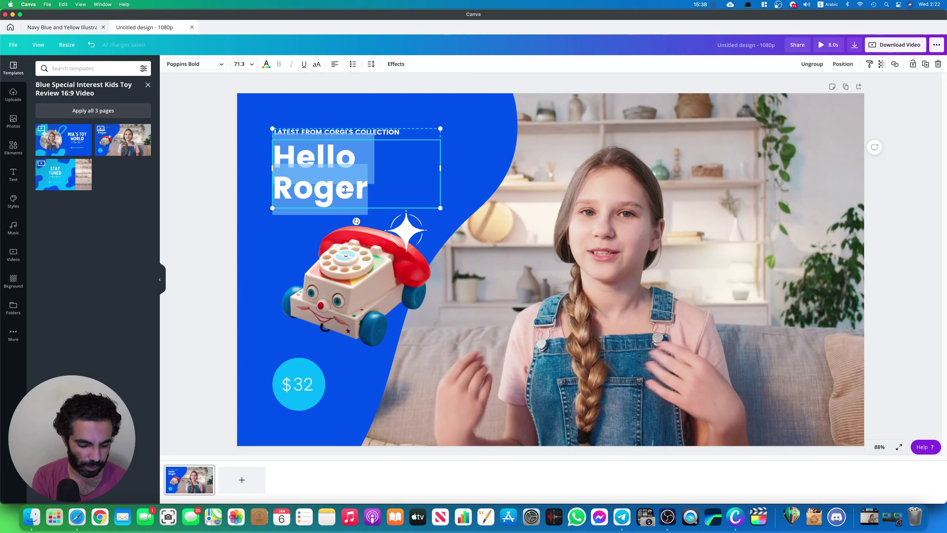
{"action": "type", "text": "نهيس"}
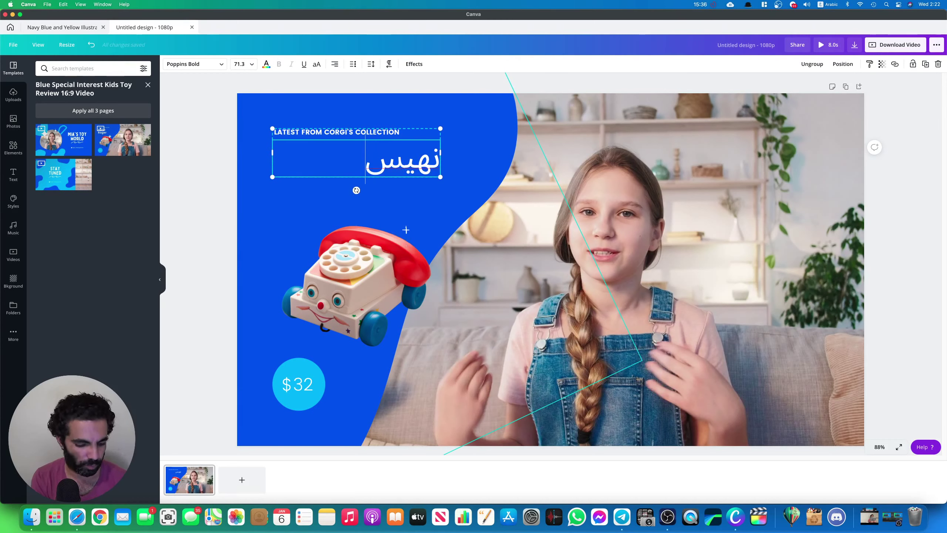
{"action": "key", "text": "BackSpace"}
{"action": "key", "text": "BackSpace"}
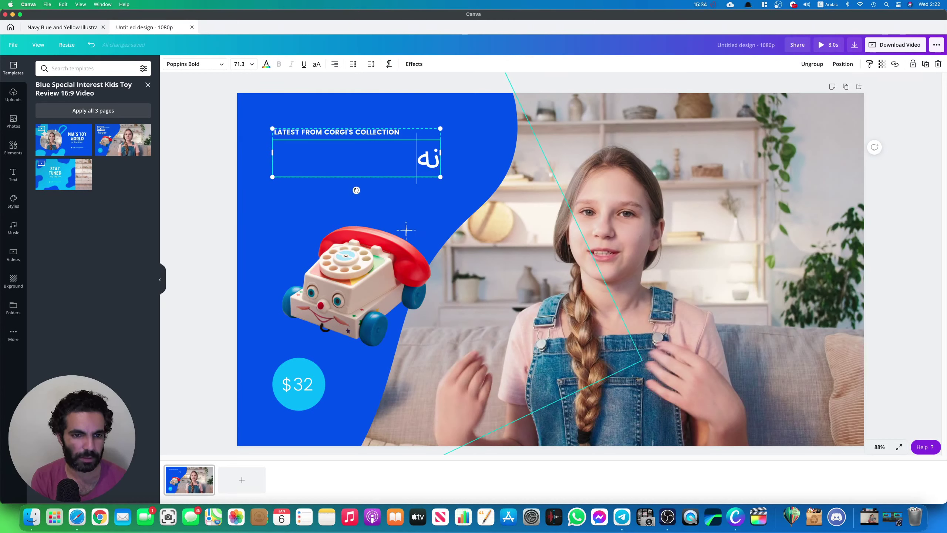
{"action": "type", "text": "يس"}
{"action": "key", "text": "BackSpace"}
{"action": "key", "text": "BackSpace"}
{"action": "key", "text": "BackSpace"}
{"action": "key", "text": "BackSpace"}
{"action": "key", "text": "ctrl+space"}
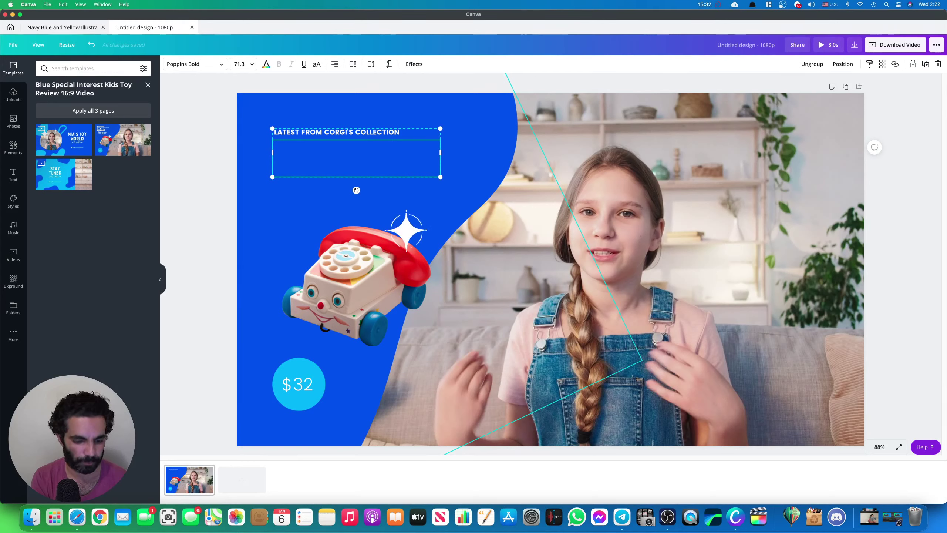
{"action": "type", "text": "kid"}
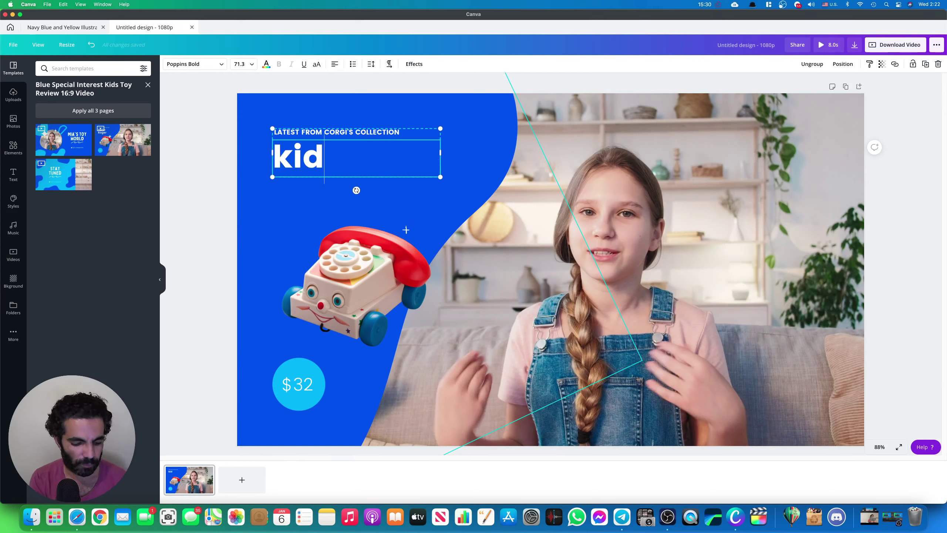
{"action": "type", "text": "s are awe"}
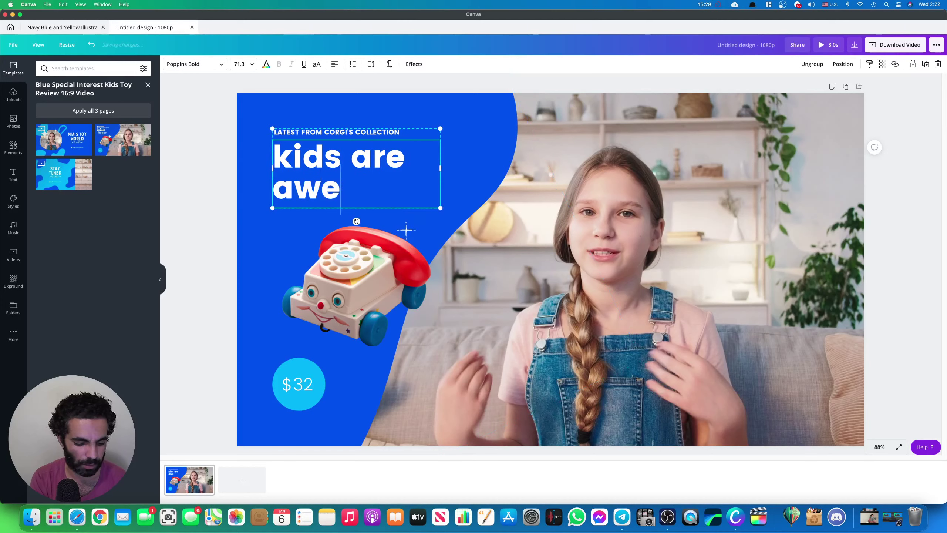
{"action": "type", "text": "some"}
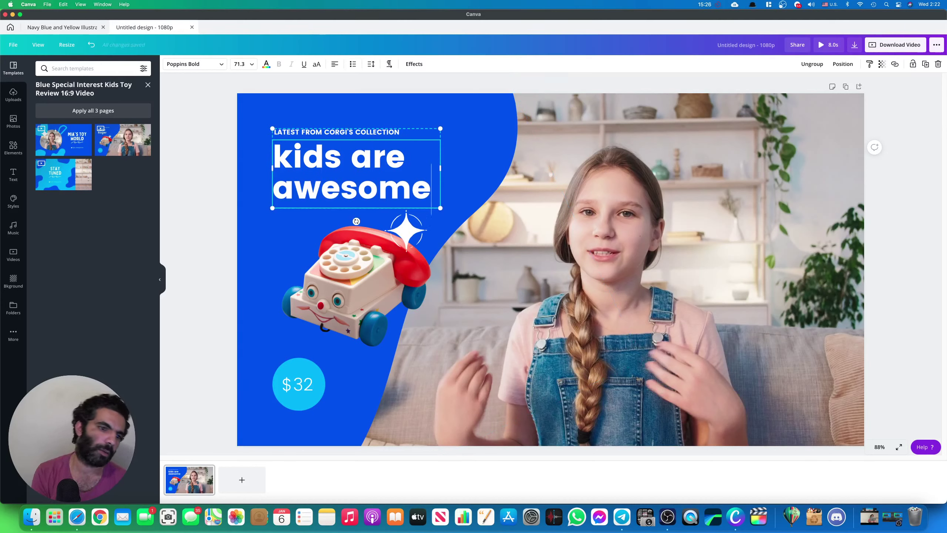